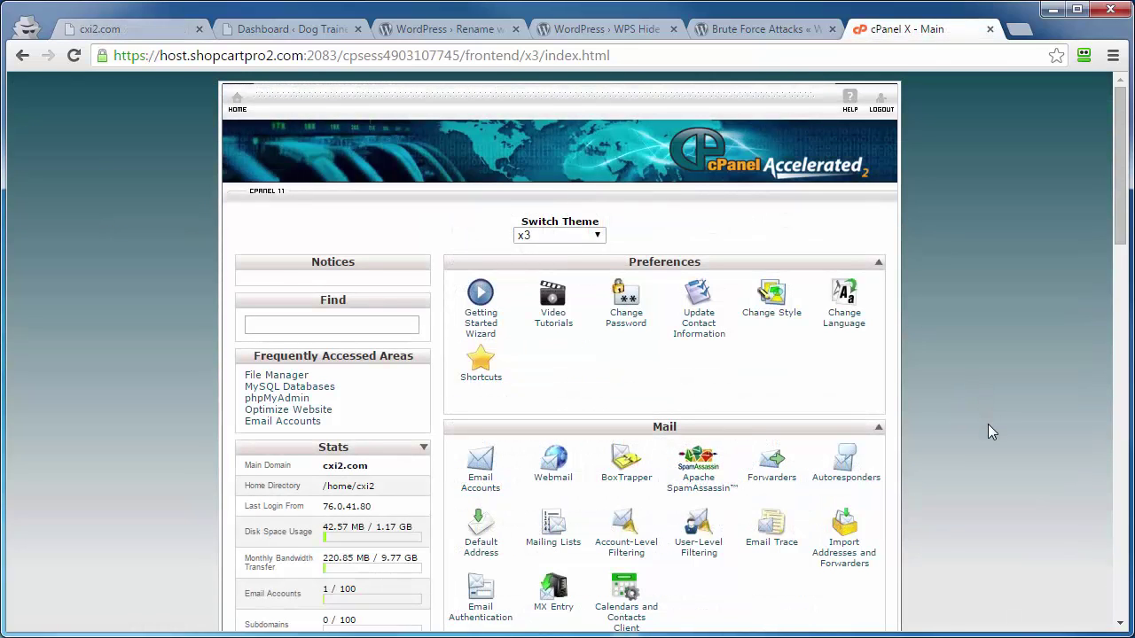
Open the cPanel File Manager at the public_html web root of cxi2.com.
{"action": "scroll", "coordinate": [987, 424], "scroll_direction": "down", "scroll_amount": 4}
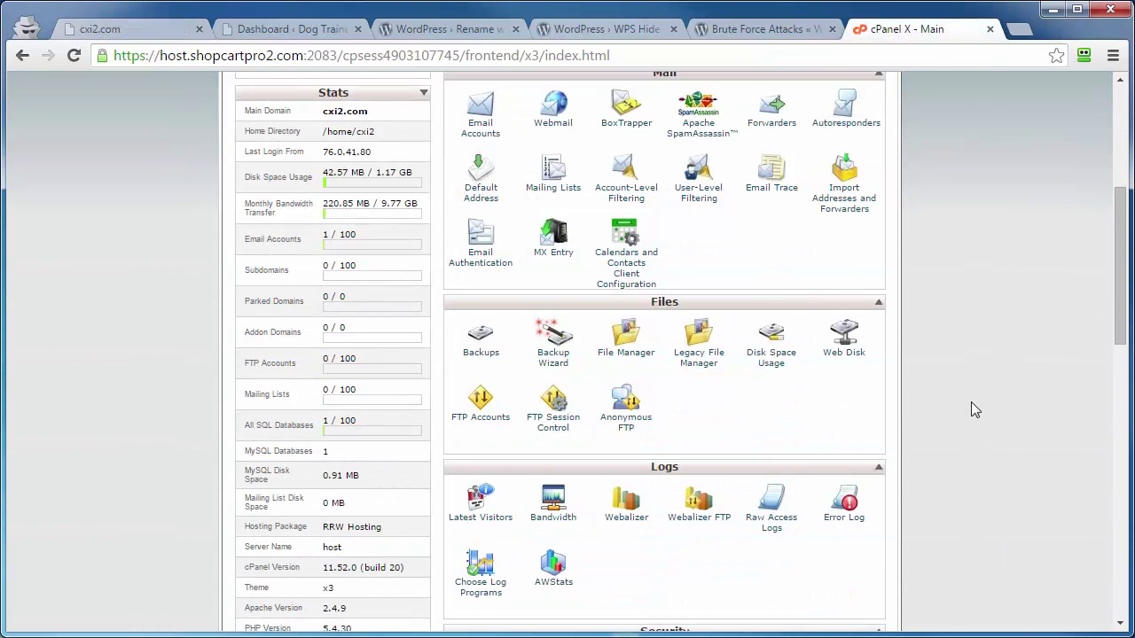
{"action": "left_click", "coordinate": [624, 355]}
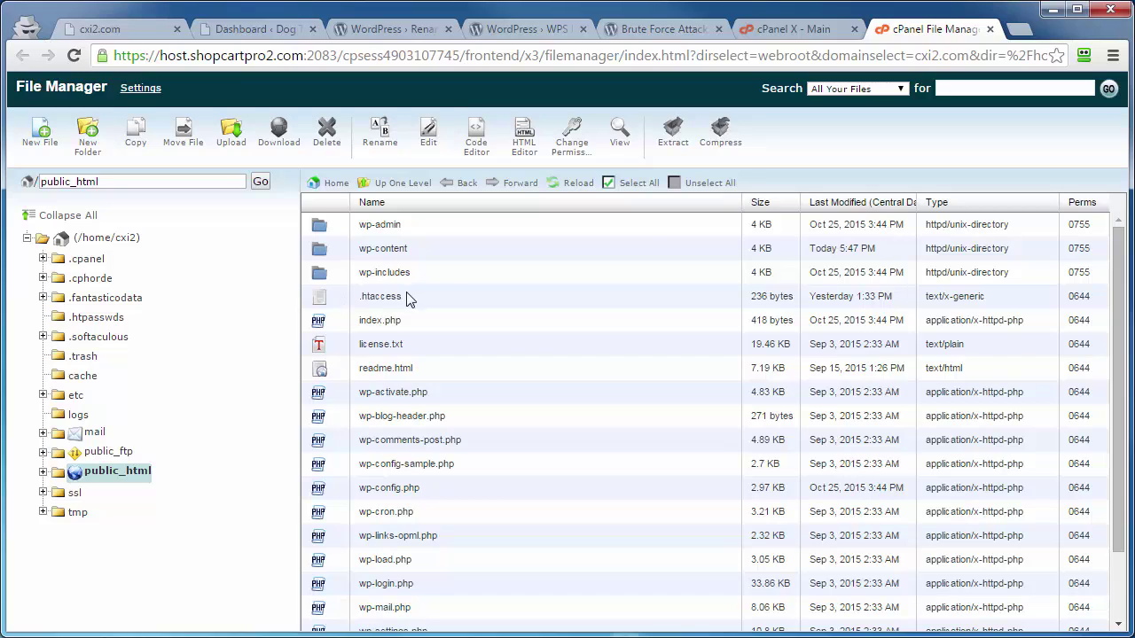
Review the Legacy File Manager's directory selection with Web Root and Show Hidden Files (dotfiles), and dismiss it.
{"action": "left_click", "coordinate": [801, 31]}
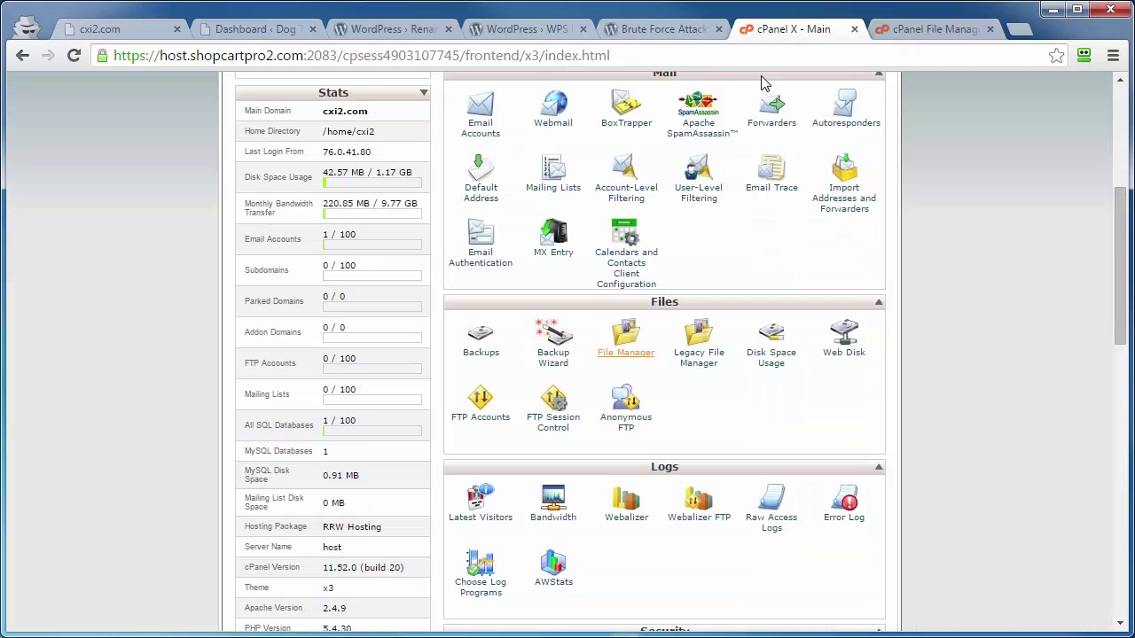
{"action": "left_click", "coordinate": [700, 359]}
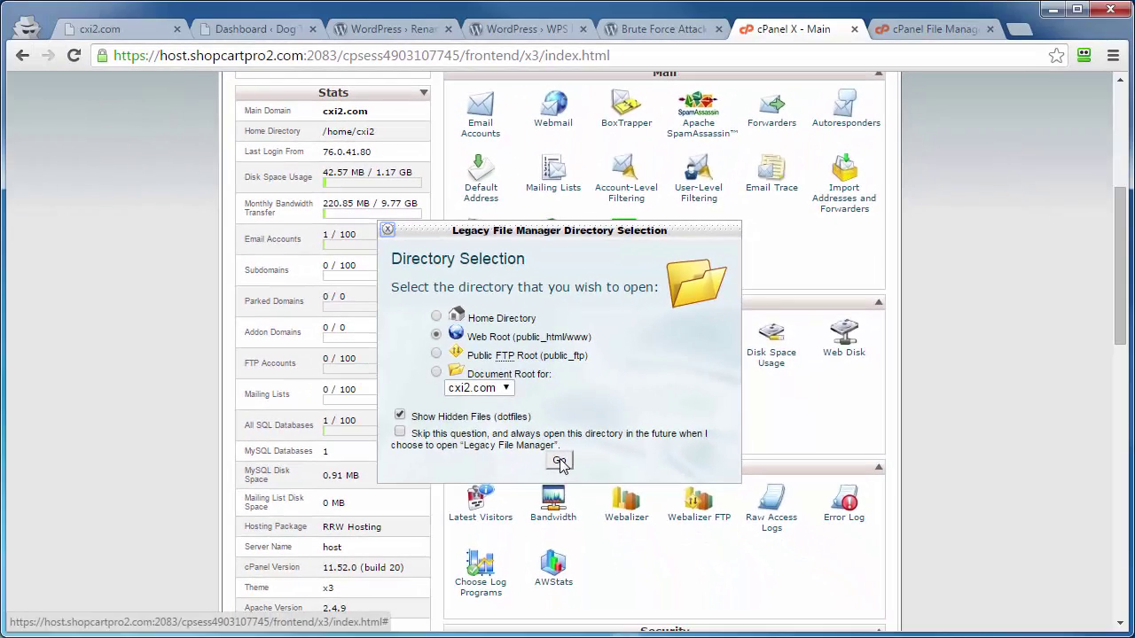
{"action": "key", "text": "Escape"}
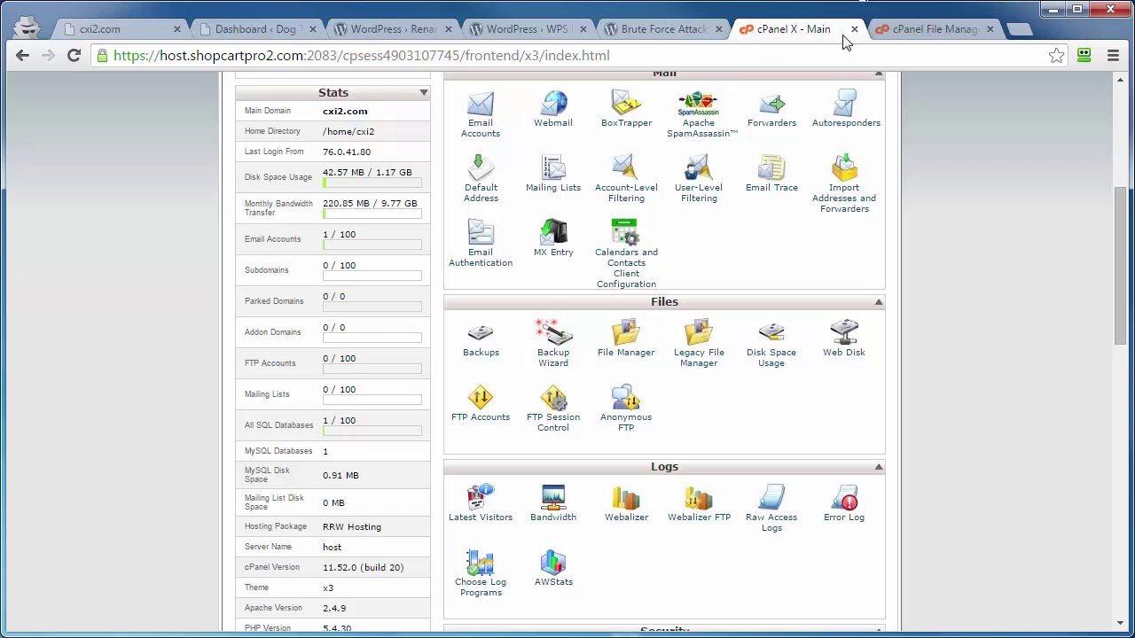
Open the .htaccess file in public_html with the File Manager's code editor.
{"action": "left_click", "coordinate": [945, 29]}
{"action": "right_click", "coordinate": [324, 298]}
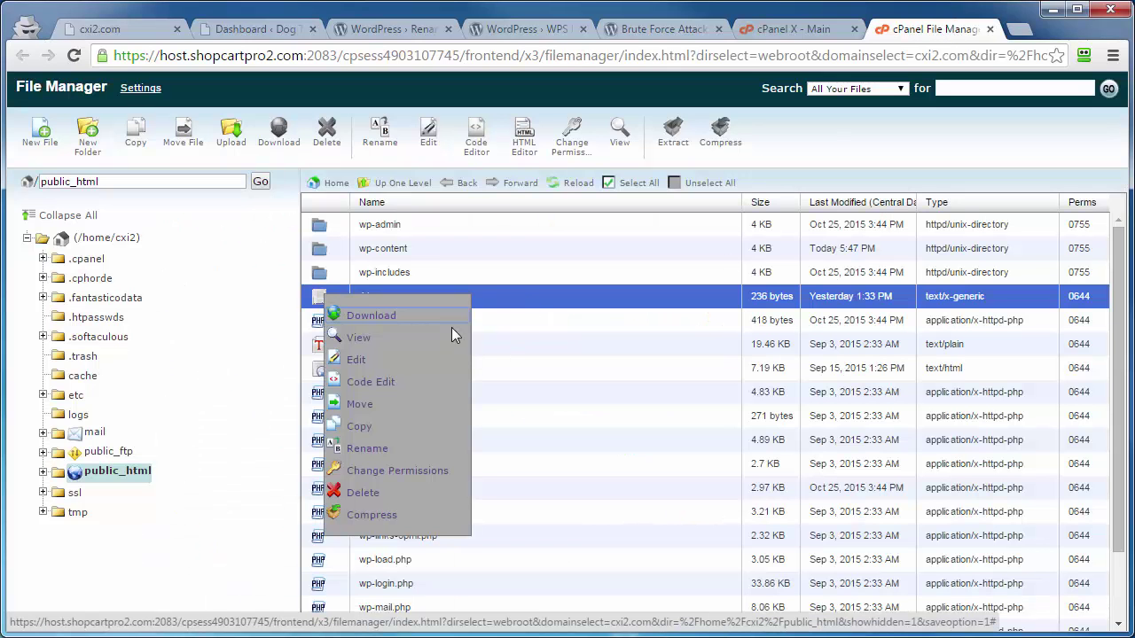
{"action": "left_click", "coordinate": [352, 380]}
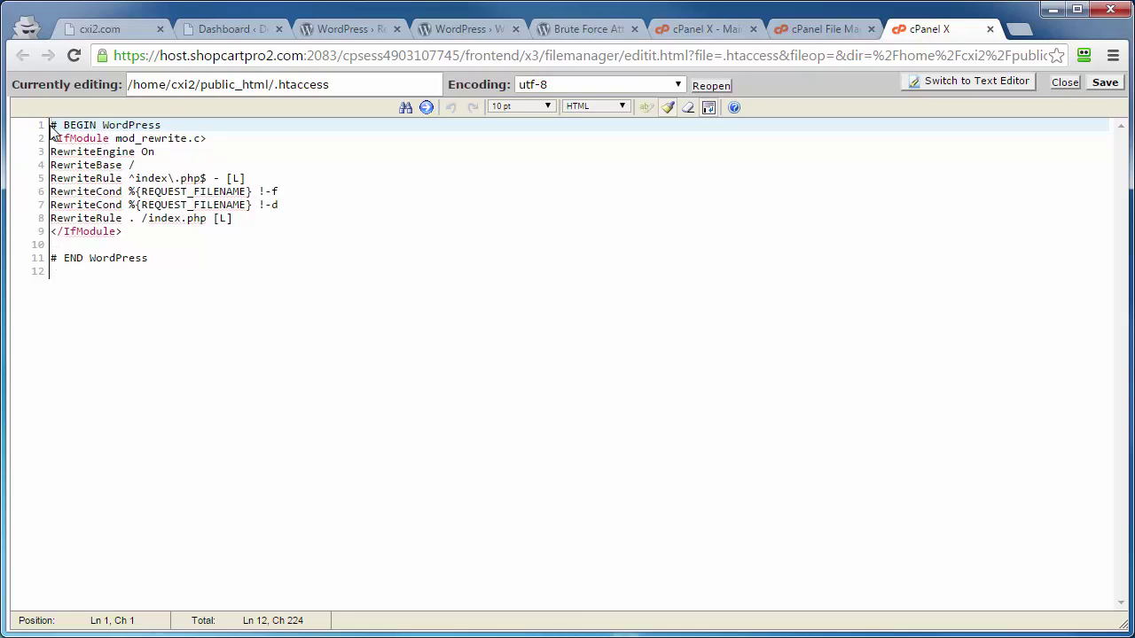
Paste a wp-login.php block denying all except placeholder IP ##.###.##.### above the WordPress rules in .htaccess, and close the editor without saving.
{"action": "key", "text": "Return"}
{"action": "key", "text": "Return"}
{"action": "key", "text": "Up"}
{"action": "key", "text": "Up"}
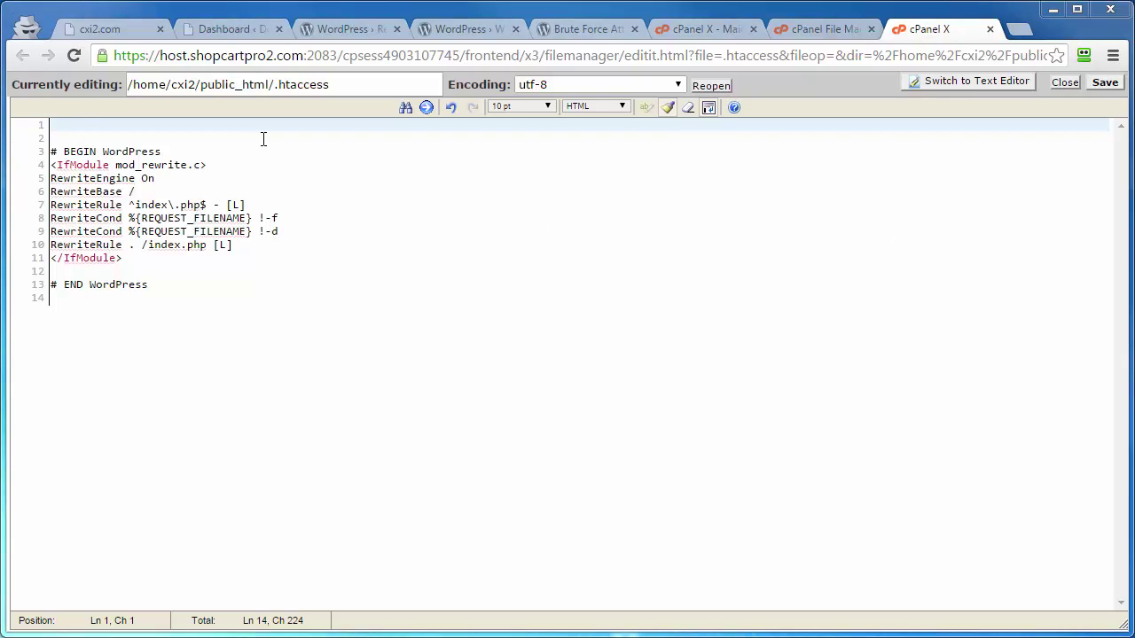
{"action": "right_click", "coordinate": [66, 130]}
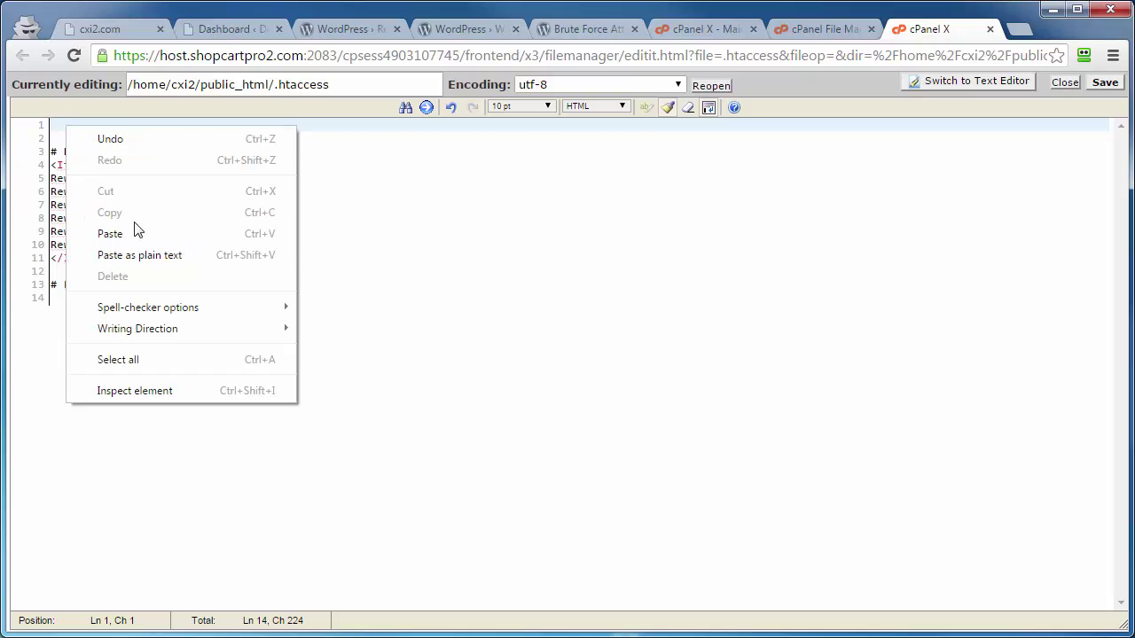
{"action": "left_click", "coordinate": [137, 237]}
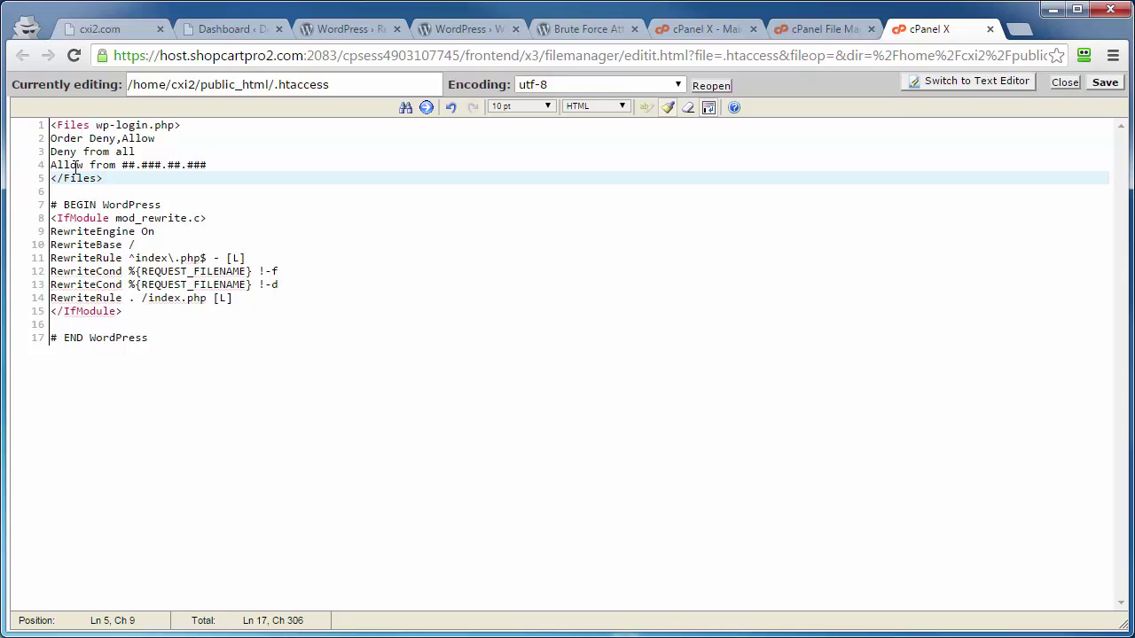
{"action": "left_click_drag", "start_coordinate": [123, 166], "coordinate": [213, 165]}
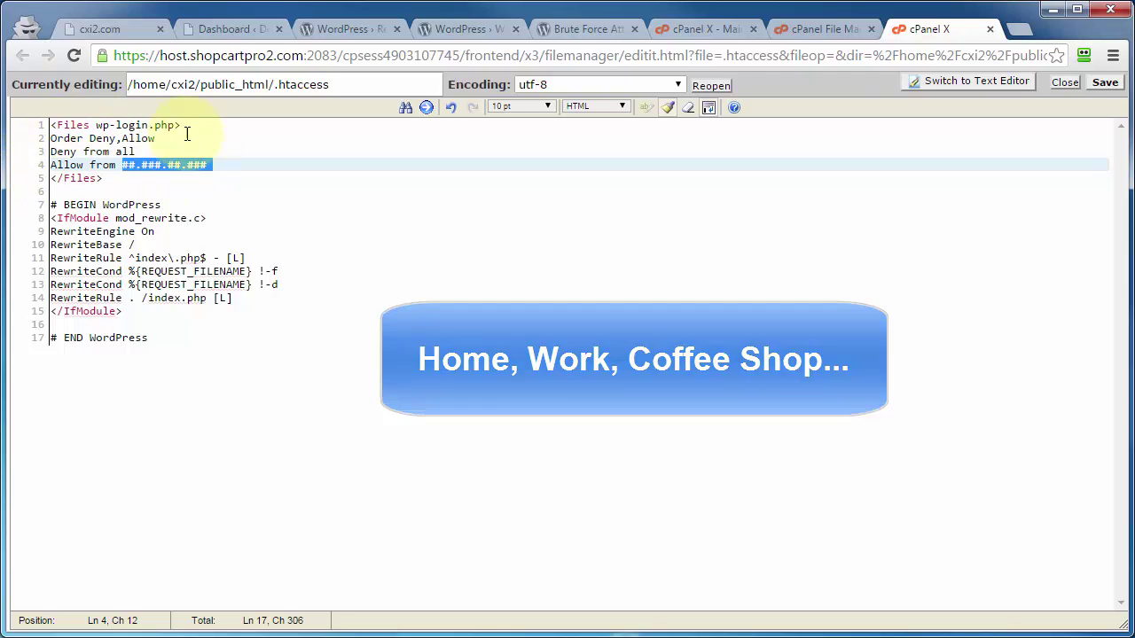
{"action": "left_click", "coordinate": [1068, 82]}
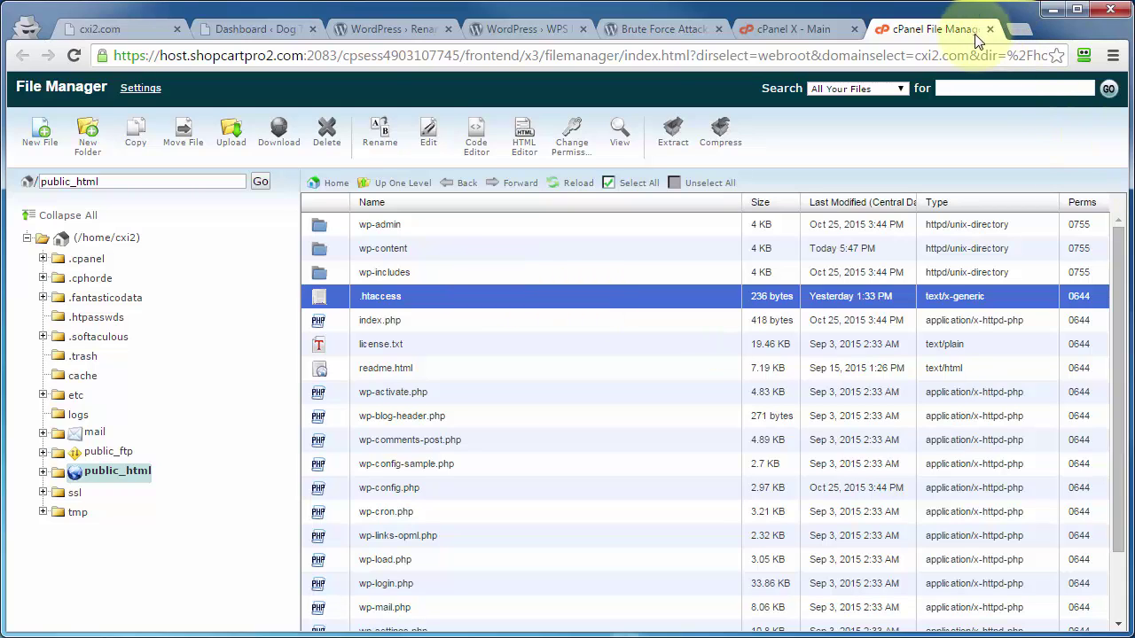
Search for the plugin "WPS Hide Login" in the WordPress dashboard and open the installed plugins list.
{"action": "left_click", "coordinate": [469, 29]}
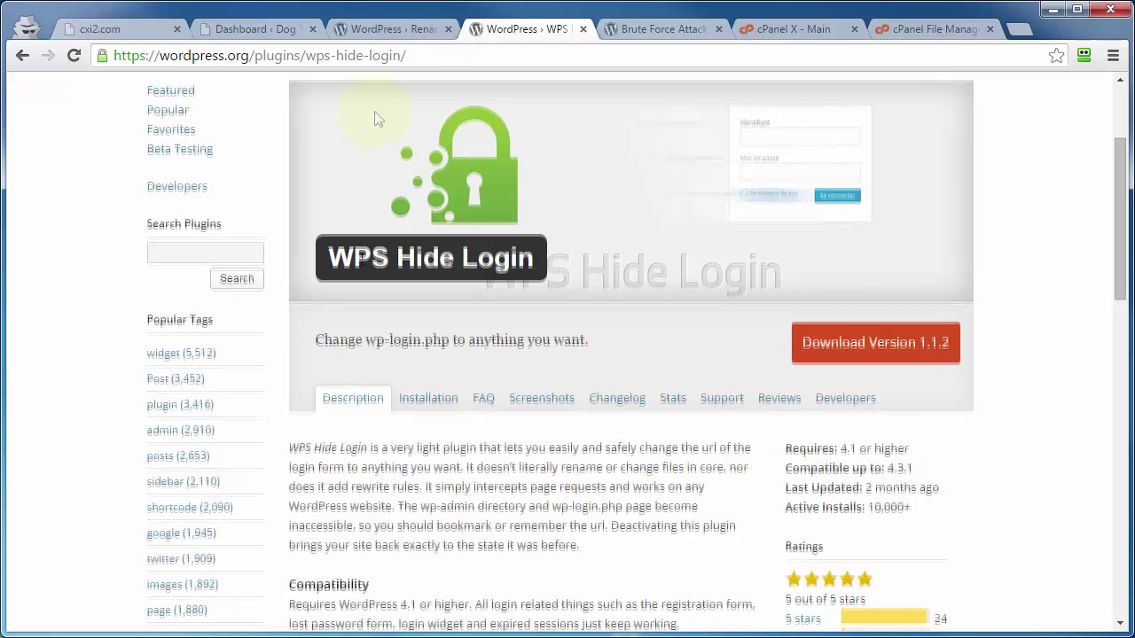
{"action": "left_click", "coordinate": [245, 32]}
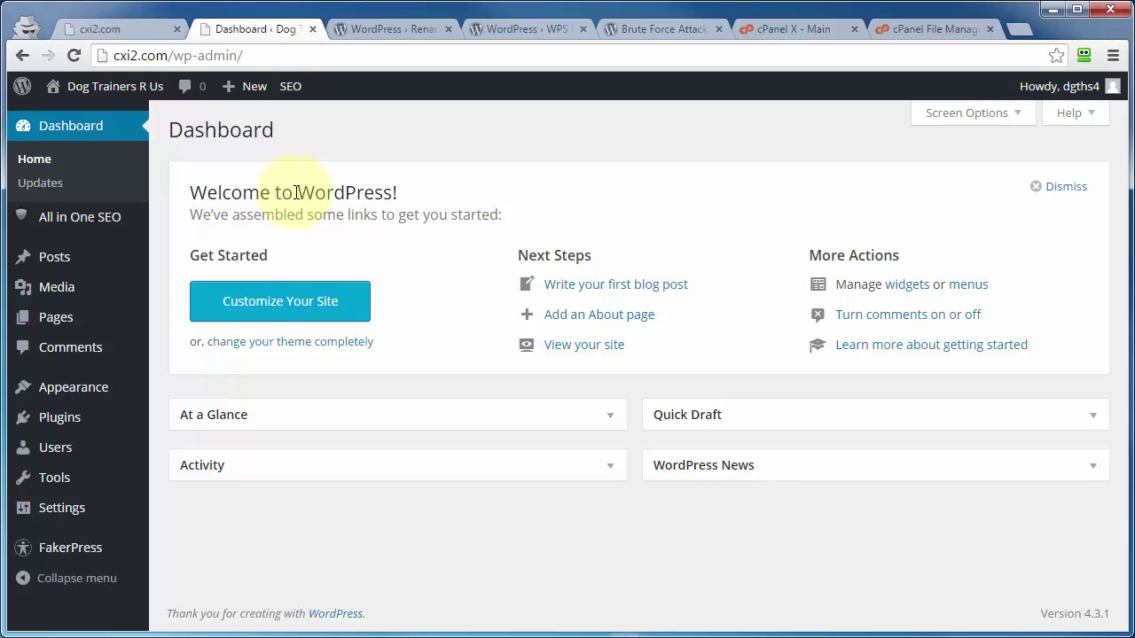
{"action": "mouse_move", "coordinate": [251, 94]}
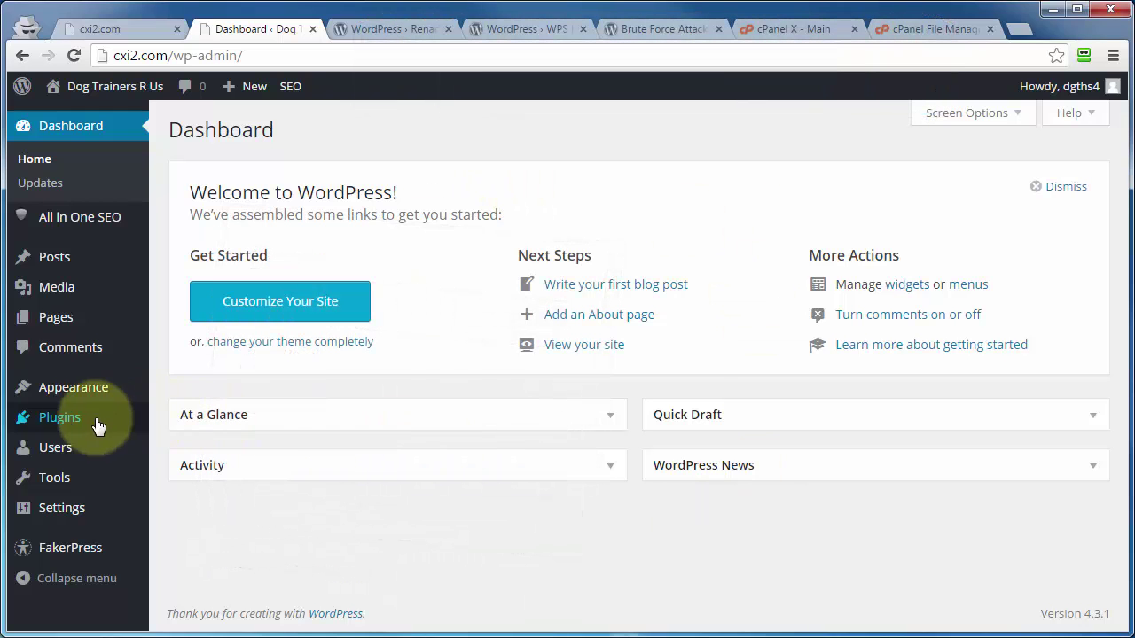
{"action": "mouse_move", "coordinate": [49, 419]}
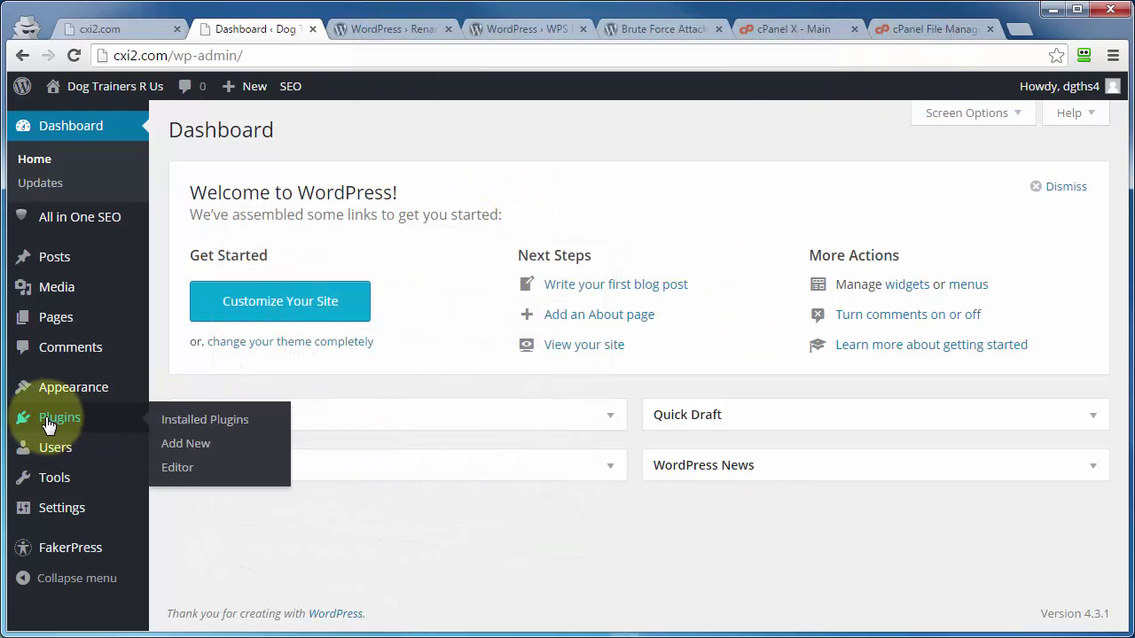
{"action": "left_click", "coordinate": [186, 446]}
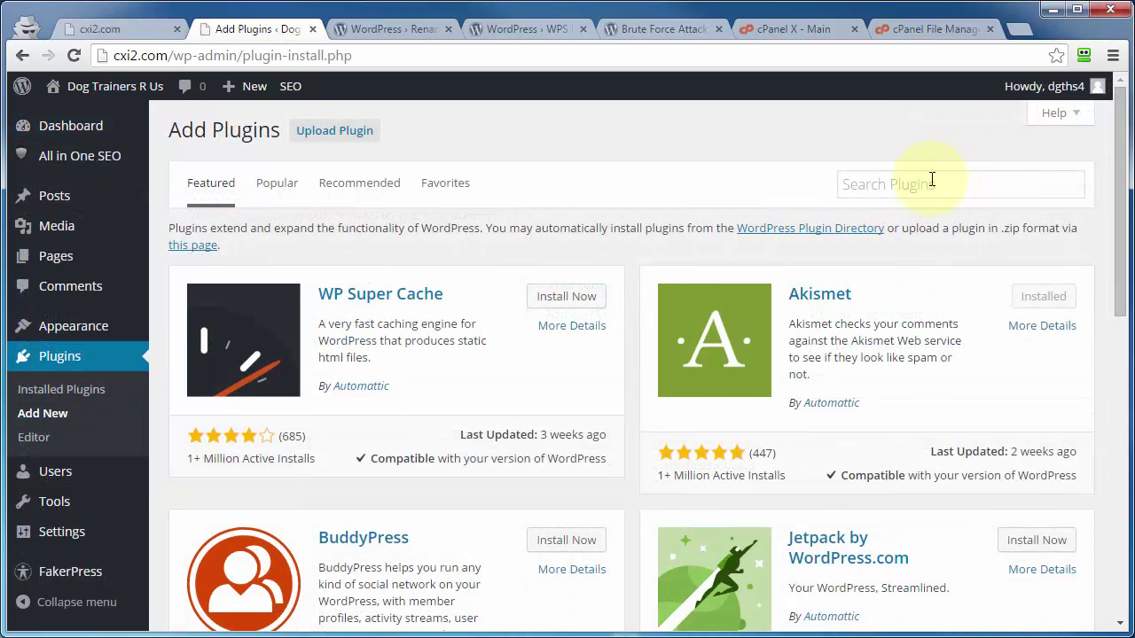
{"action": "left_click", "coordinate": [912, 188]}
{"action": "type", "text": "WPS Hide Login"}
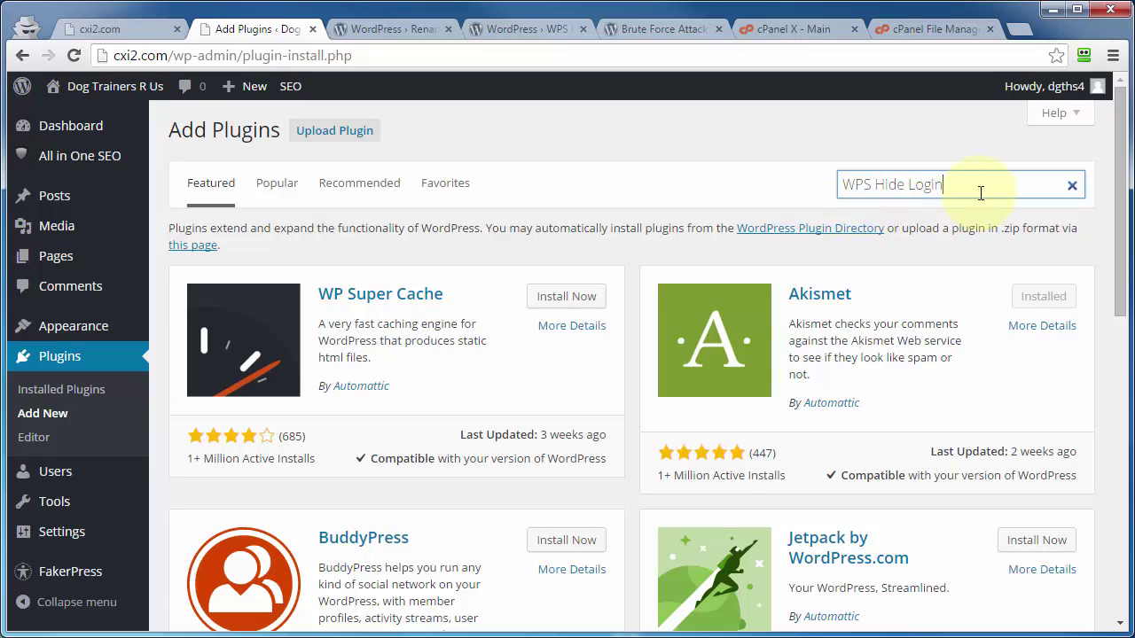
{"action": "key", "text": "Return"}
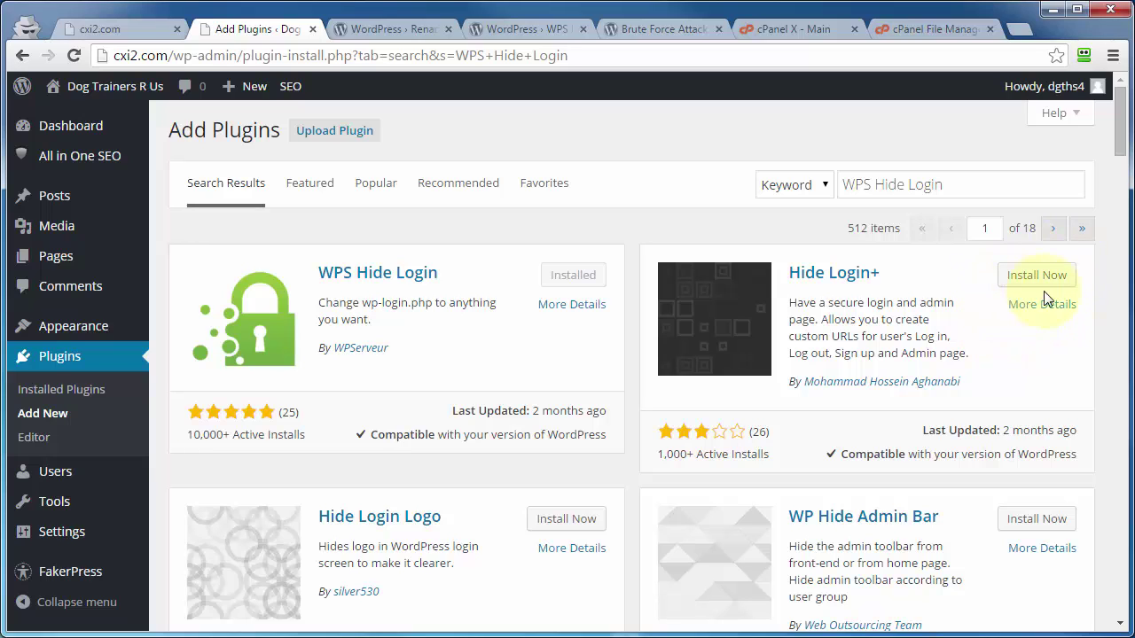
{"action": "left_click", "coordinate": [62, 395]}
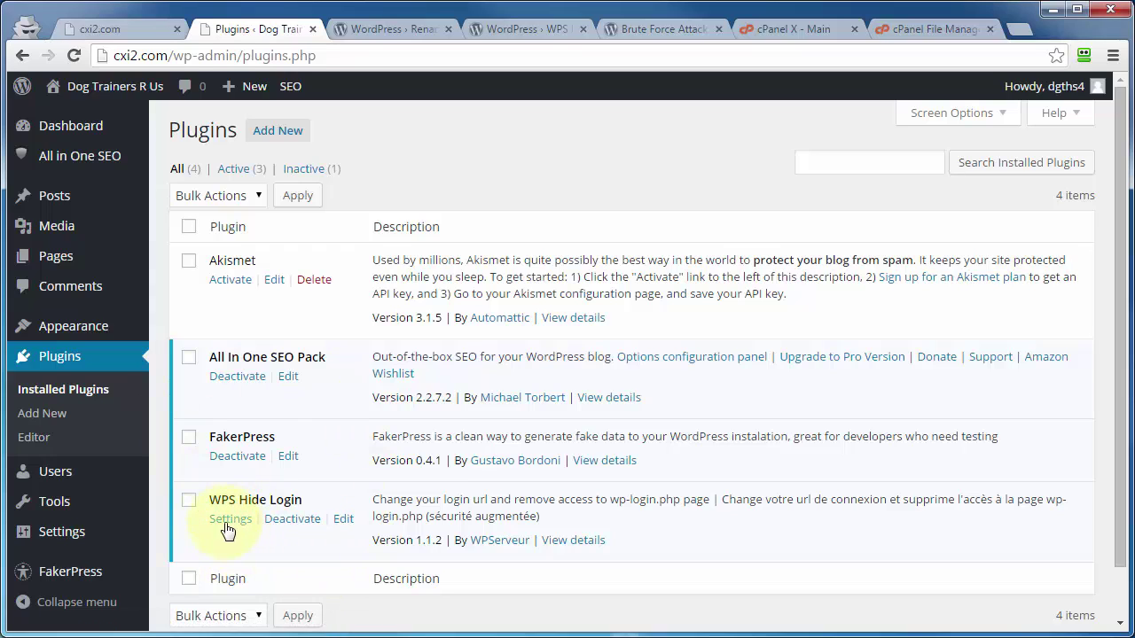
Set the WPS Hide Login login URL to greeneggs in the site's General Settings and save the changes.
{"action": "mouse_move", "coordinate": [57, 538]}
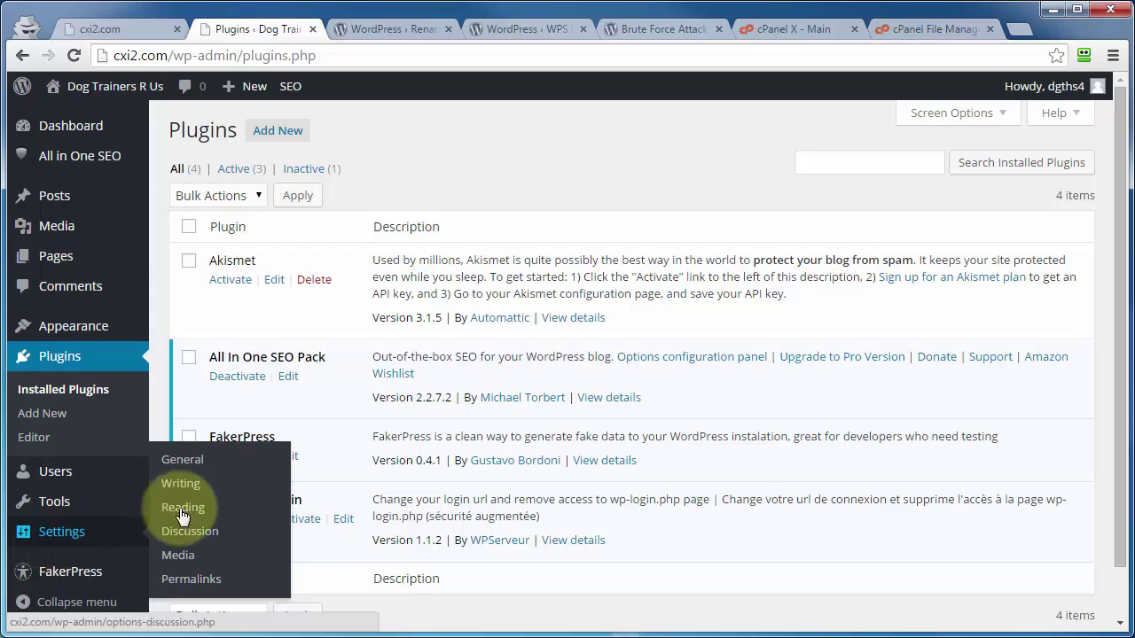
{"action": "left_click", "coordinate": [175, 462]}
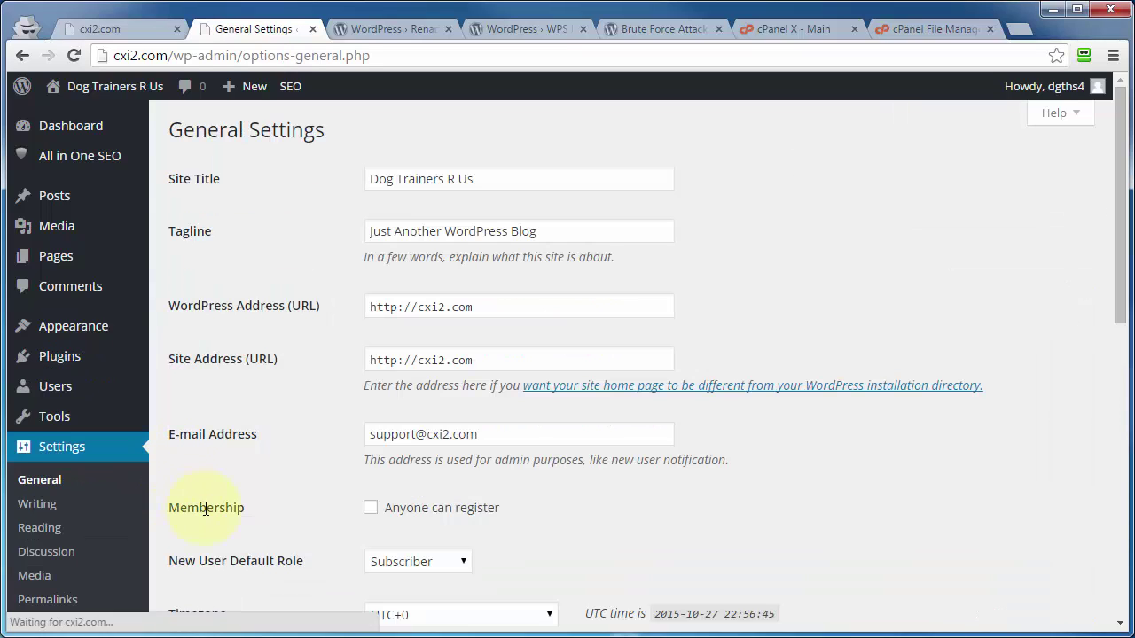
{"action": "scroll", "coordinate": [215, 506], "scroll_direction": "down", "scroll_amount": 4}
{"action": "scroll", "coordinate": [312, 387], "scroll_direction": "down", "scroll_amount": 5}
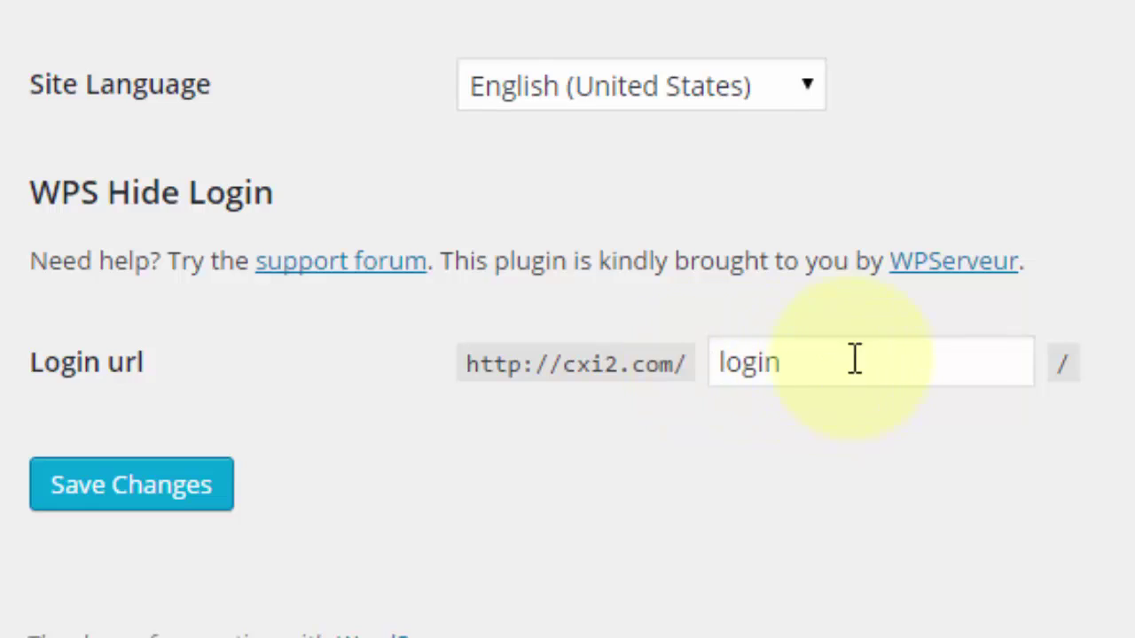
{"action": "double_click", "coordinate": [796, 363]}
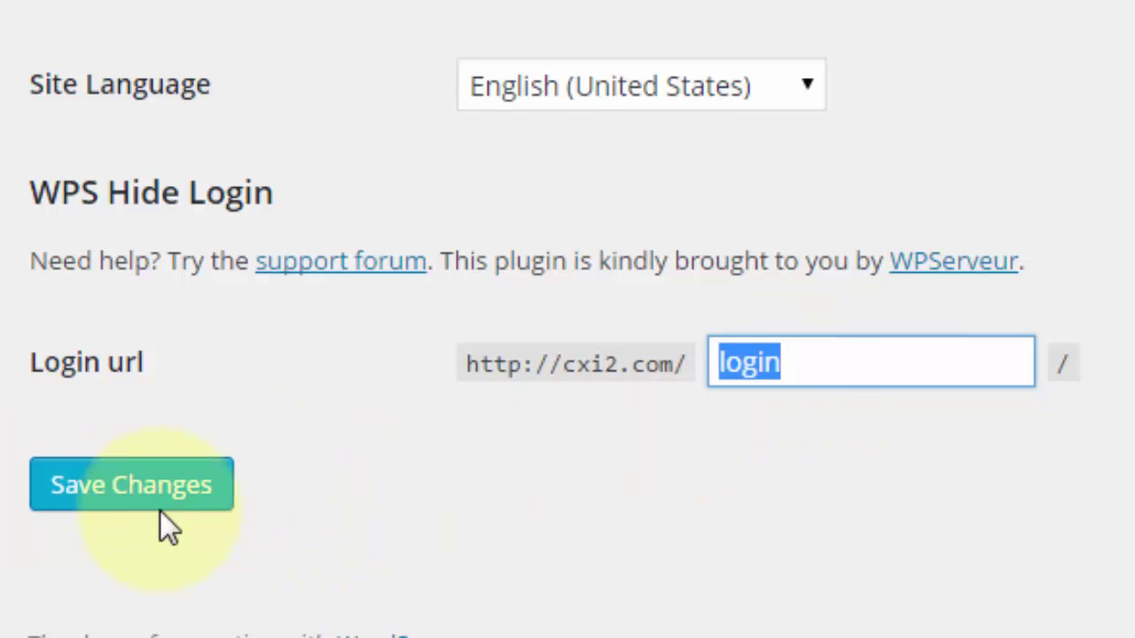
{"action": "type", "text": "green"}
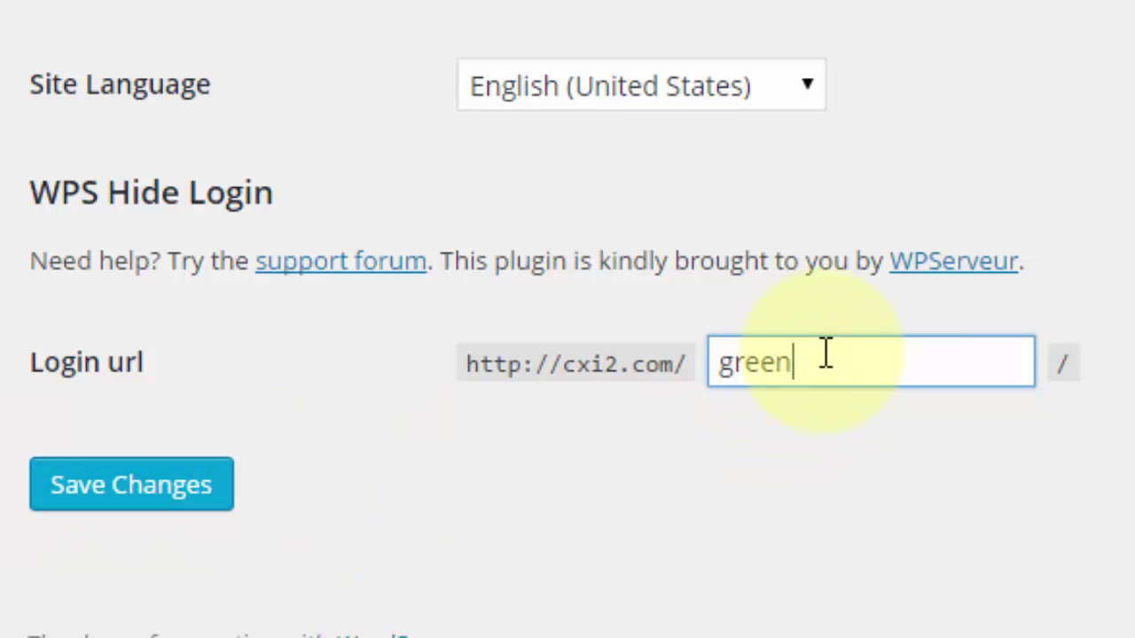
{"action": "type", "text": "eggs"}
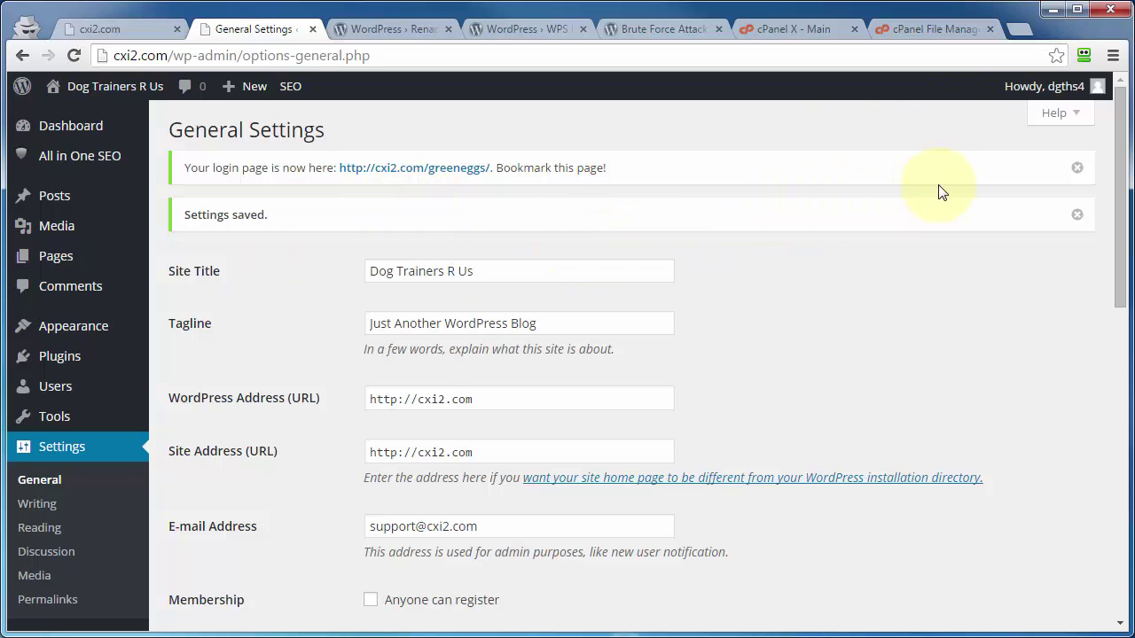
Log out of the WordPress dashboard and test the old login address by loading cxi2.com/wp-admin.
{"action": "mouse_move", "coordinate": [1025, 95]}
{"action": "left_click", "coordinate": [983, 176]}
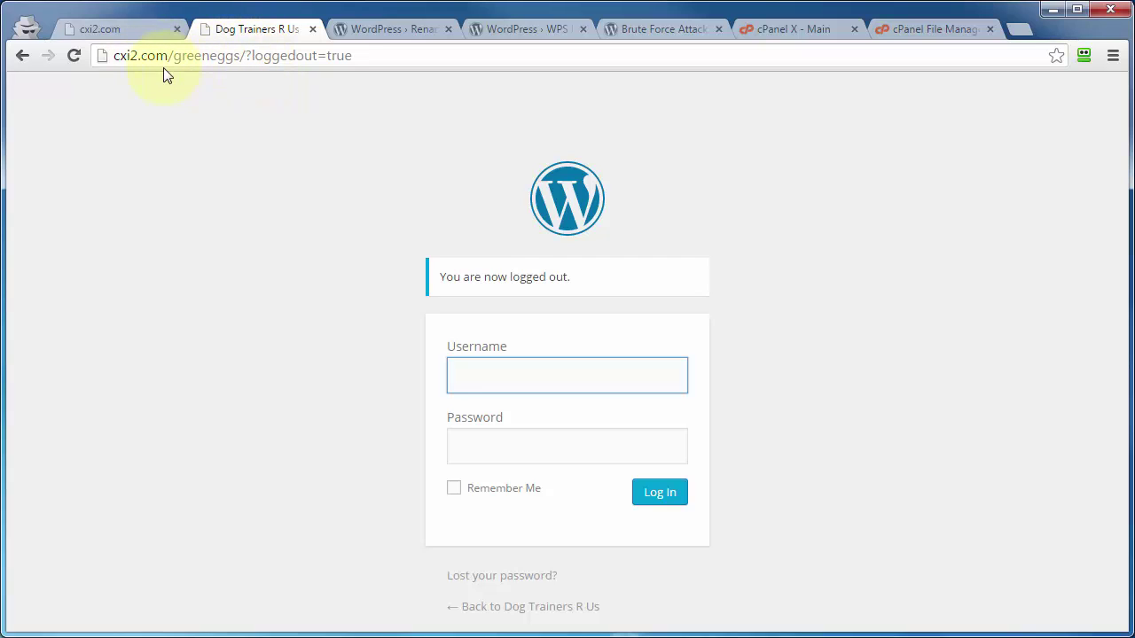
{"action": "left_click_drag", "start_coordinate": [175, 60], "coordinate": [395, 68]}
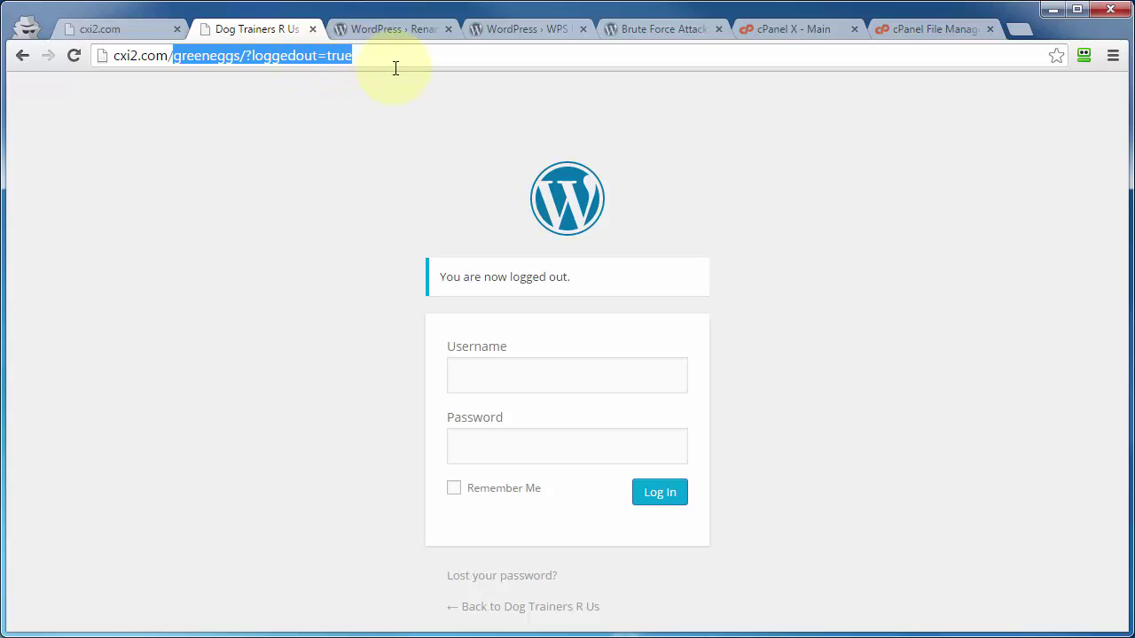
{"action": "type", "text": "wp-admin"}
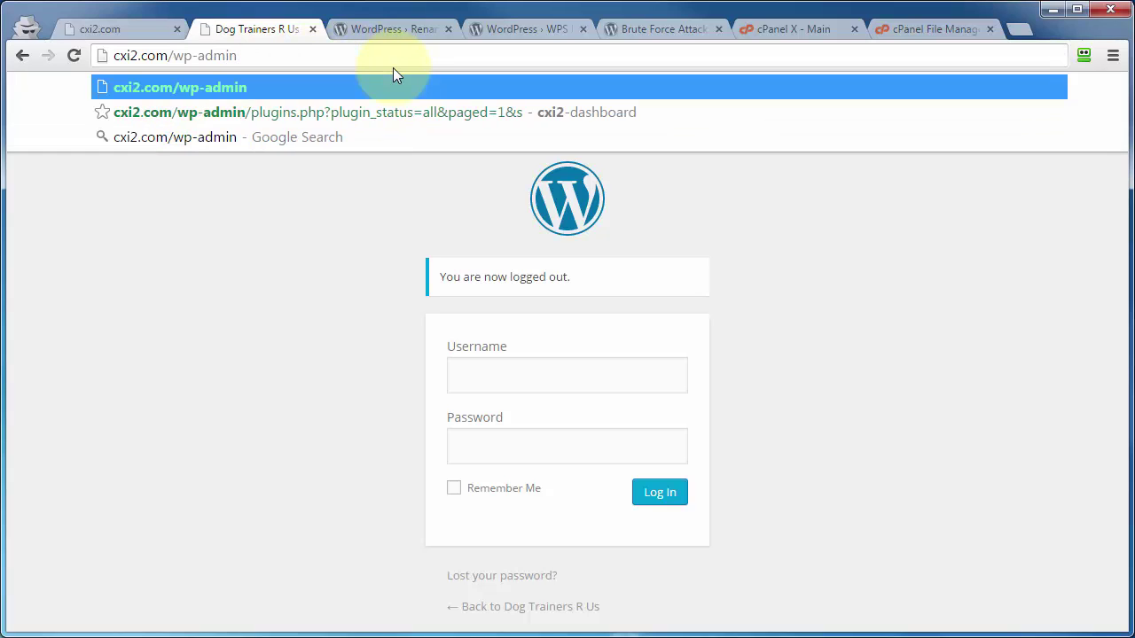
{"action": "key", "text": "Return"}
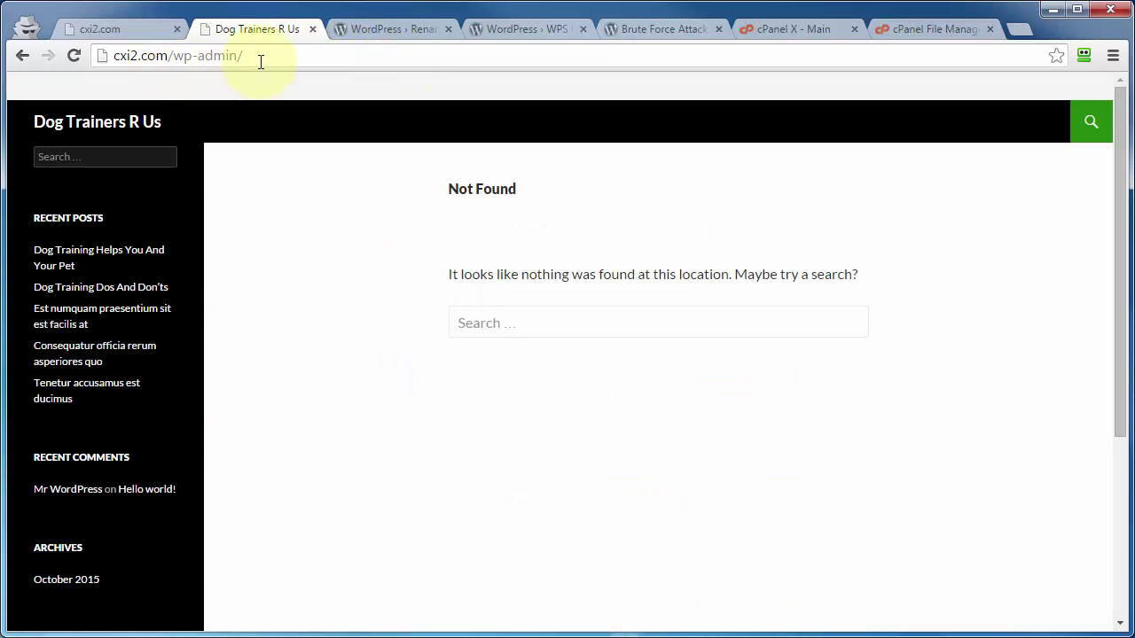
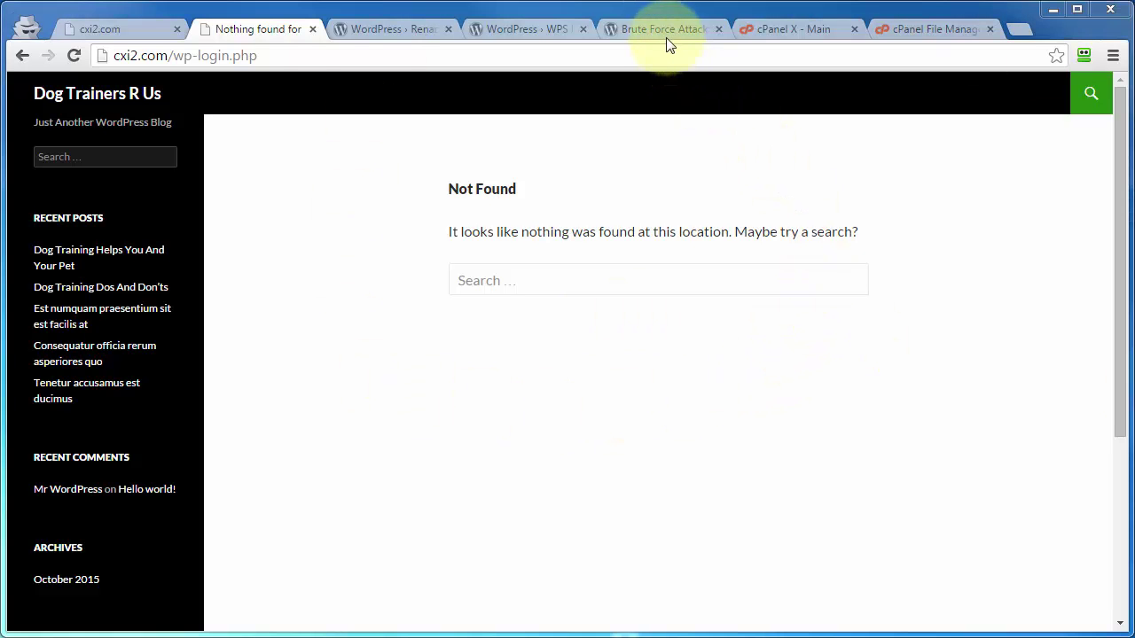
Show the WordPress Codex page on Brute Force Attacks.
{"action": "left_click", "coordinate": [664, 30]}
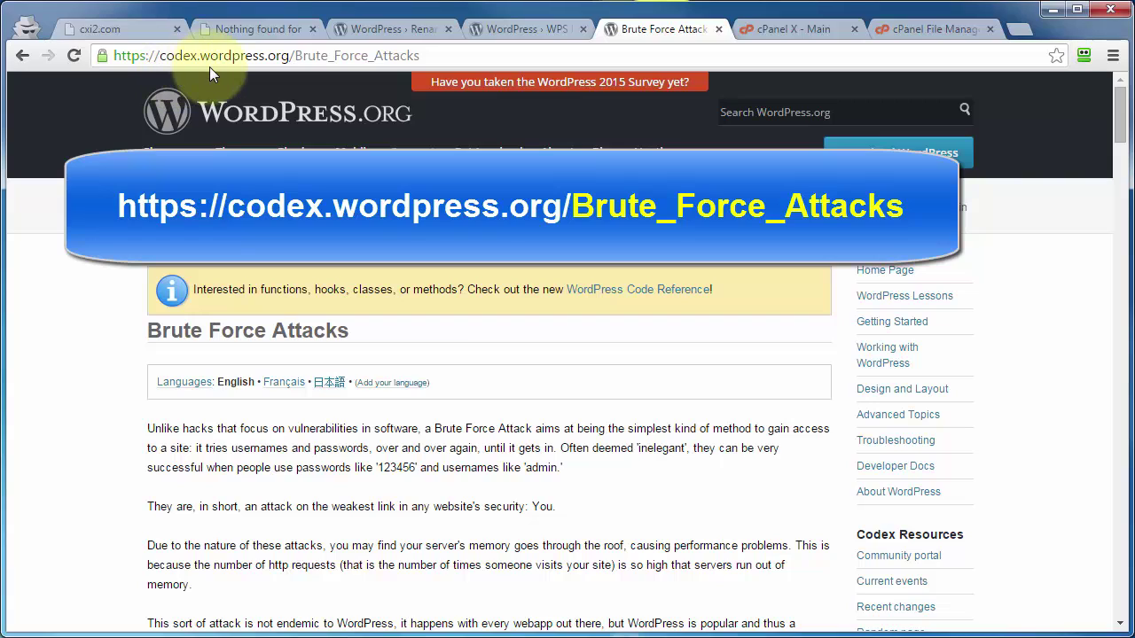